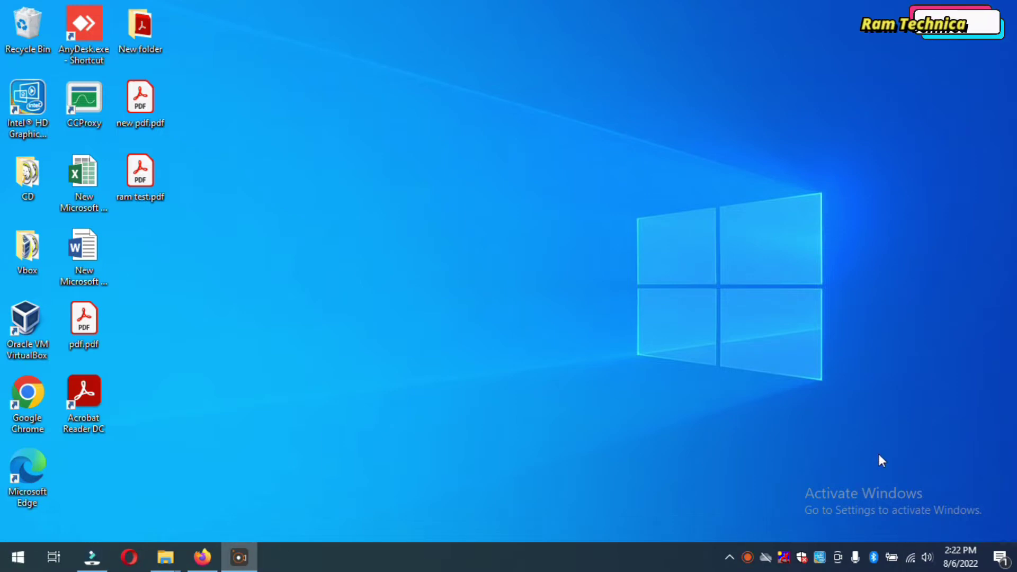
Find 7-Zip File Manager among the Start apps and choose to uninstall it, maximizing the Programs and Features window that opens
key(super)
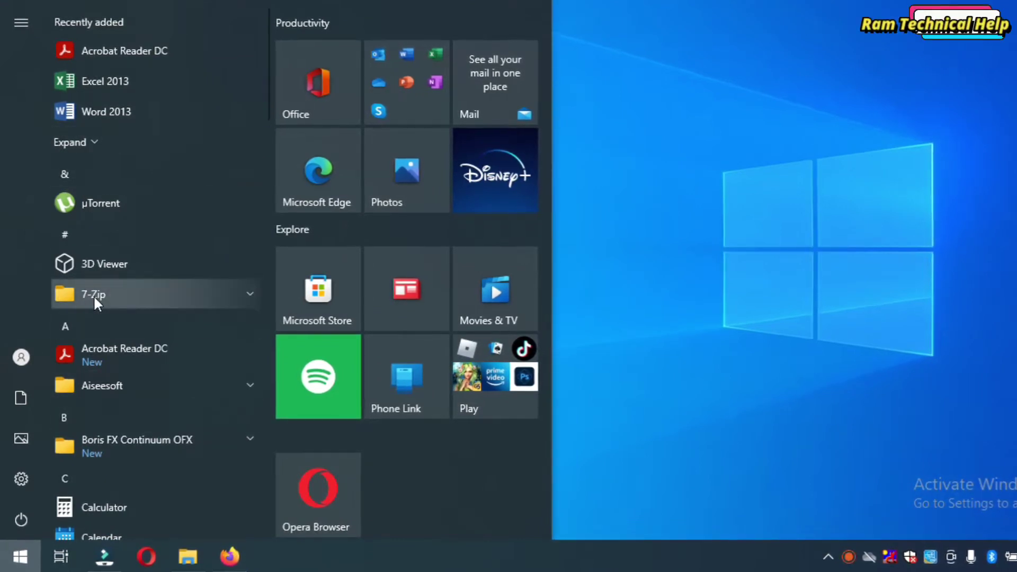
click(177, 296)
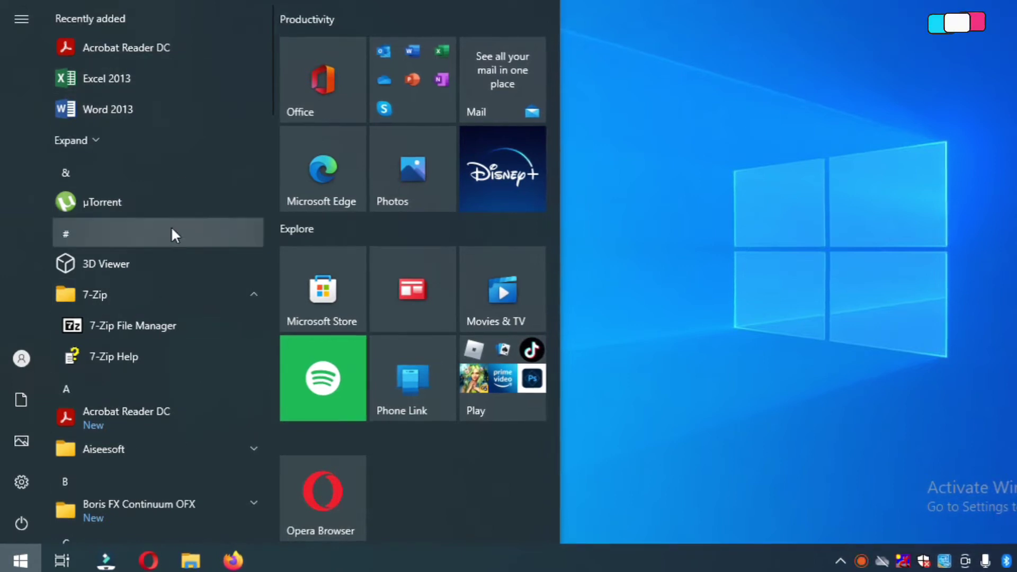
scroll(188, 416, down, 5)
scroll(188, 417, down, 6)
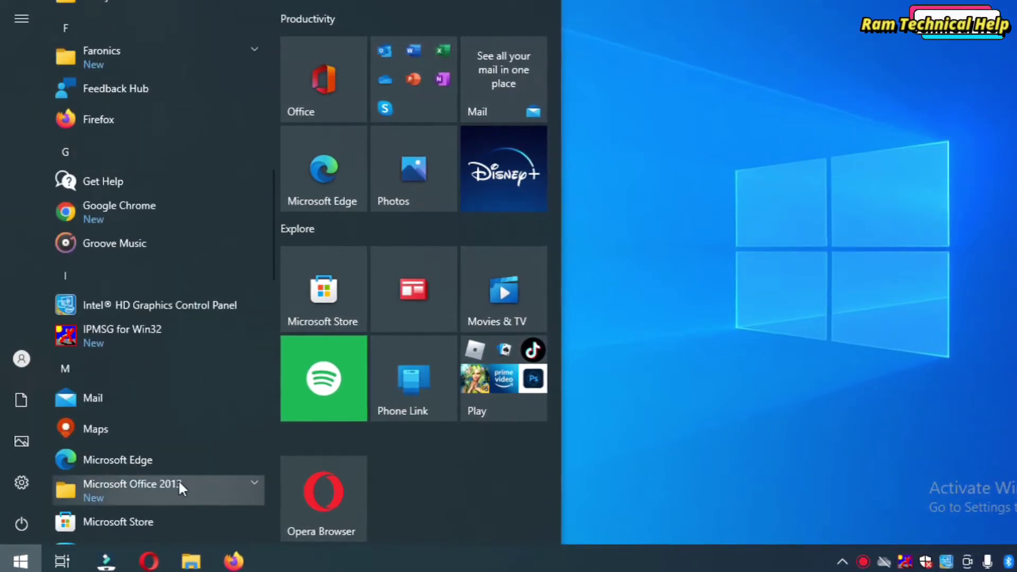
scroll(179, 483, up, 3)
scroll(178, 478, up, 6)
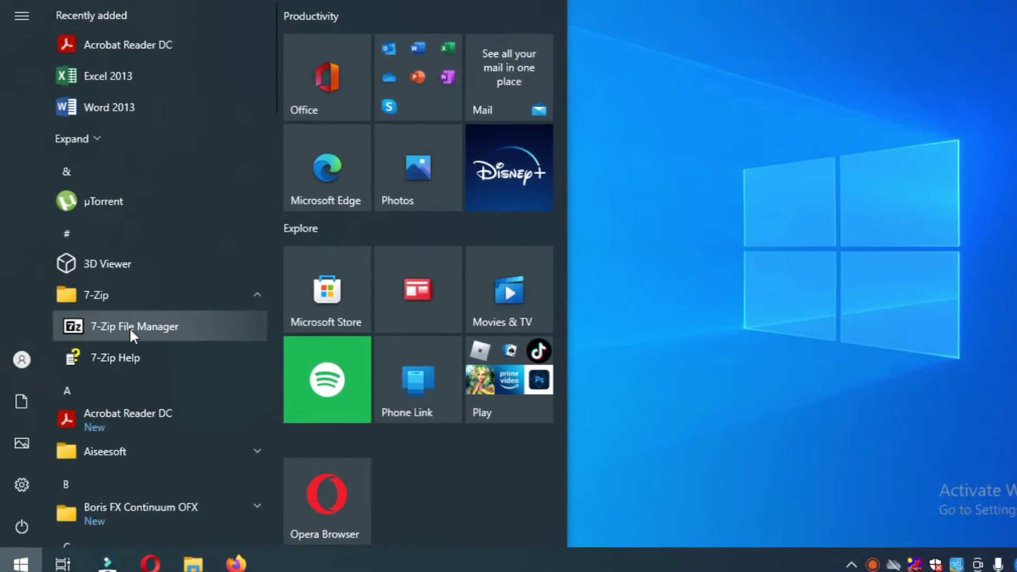
click(99, 294)
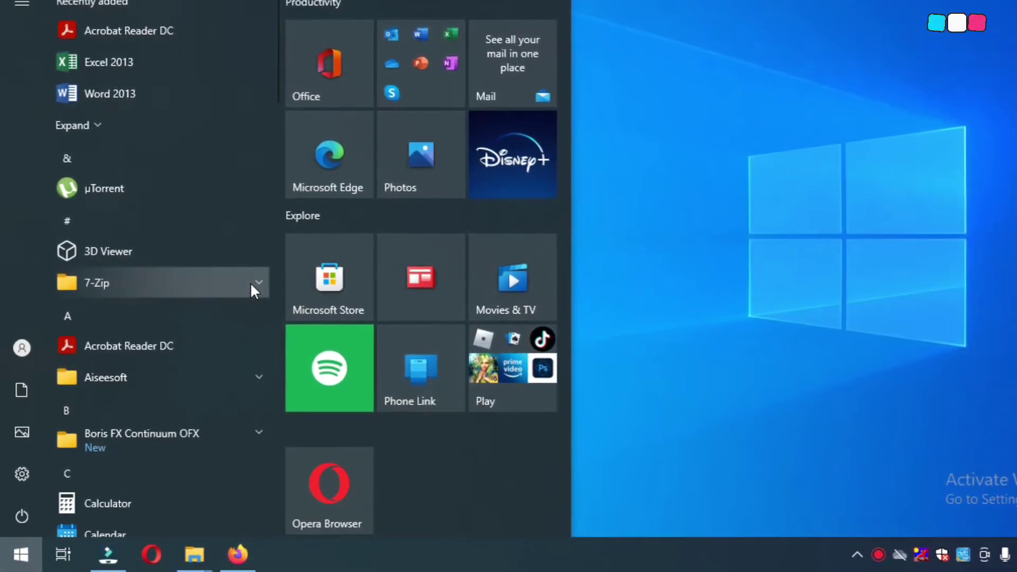
click(249, 282)
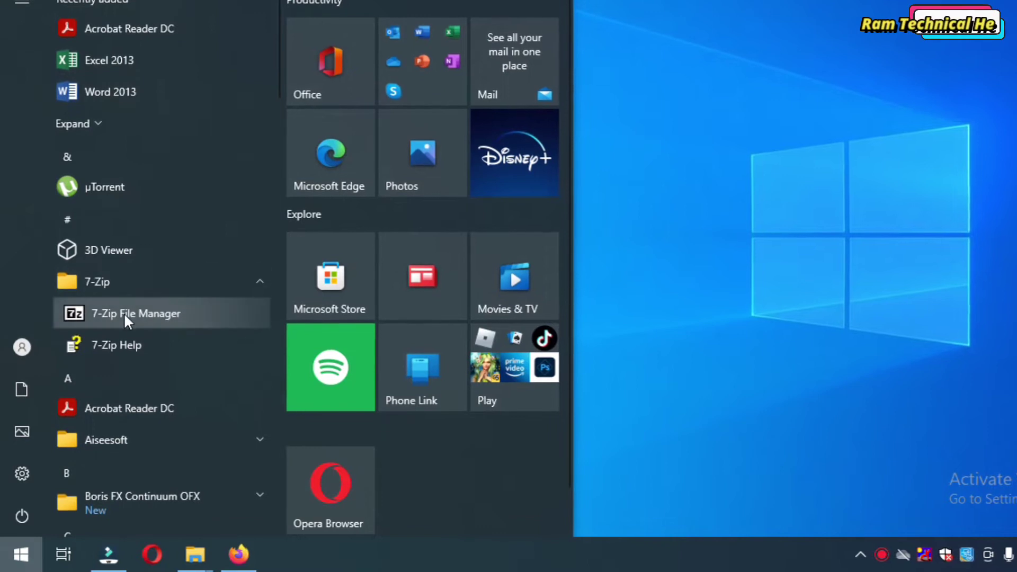
right_click(123, 311)
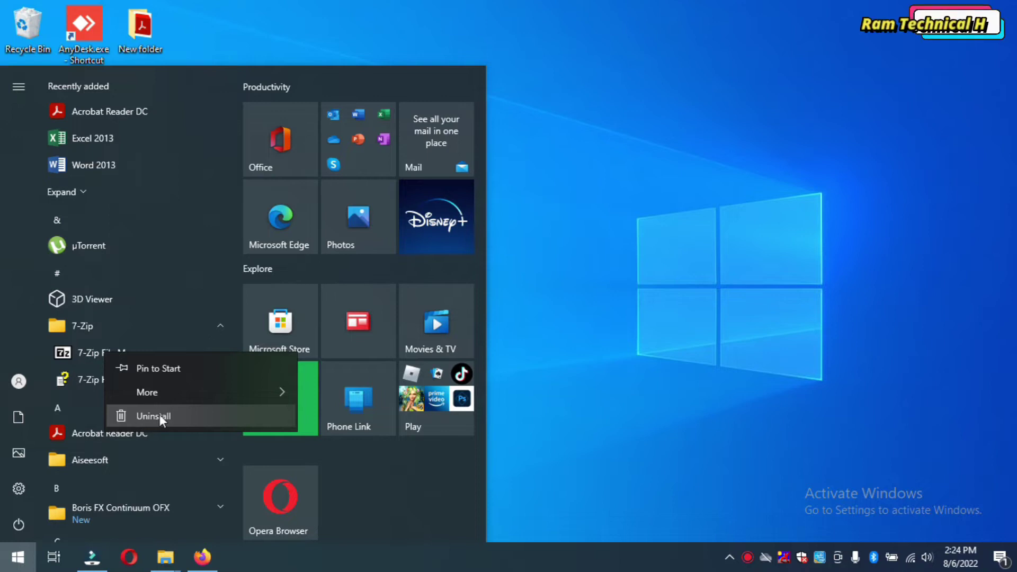
click(160, 415)
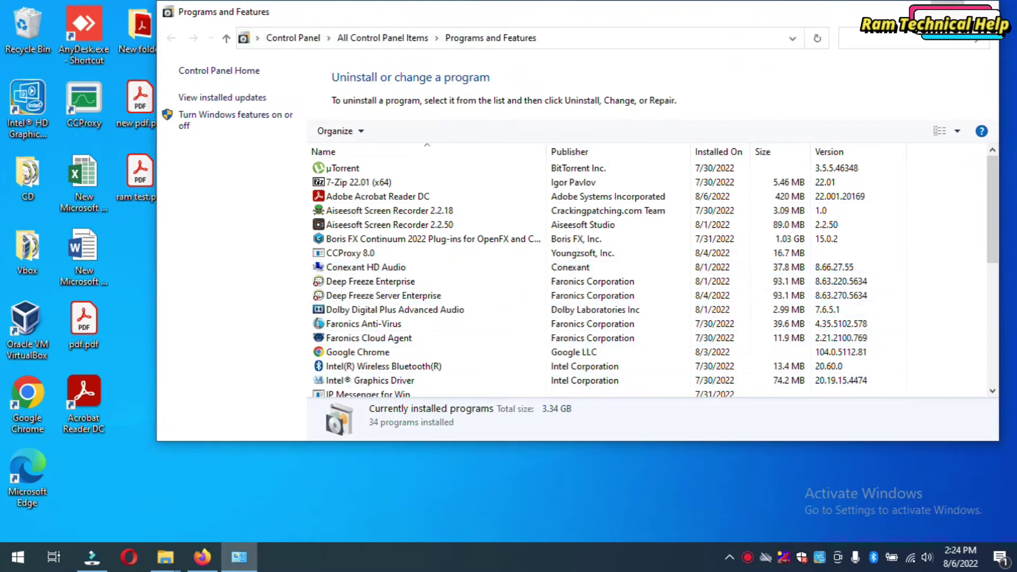
key(super+Up)
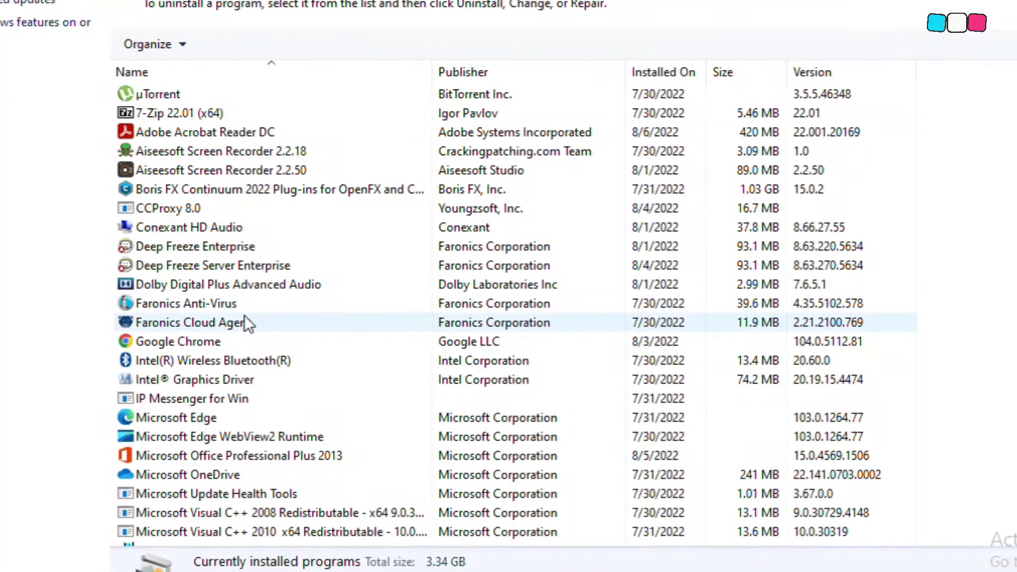
Uninstall 7-Zip 22.01 (x64) from the installed programs list and close Programs and Features
scroll(245, 315, down, 1)
scroll(246, 313, down, 3)
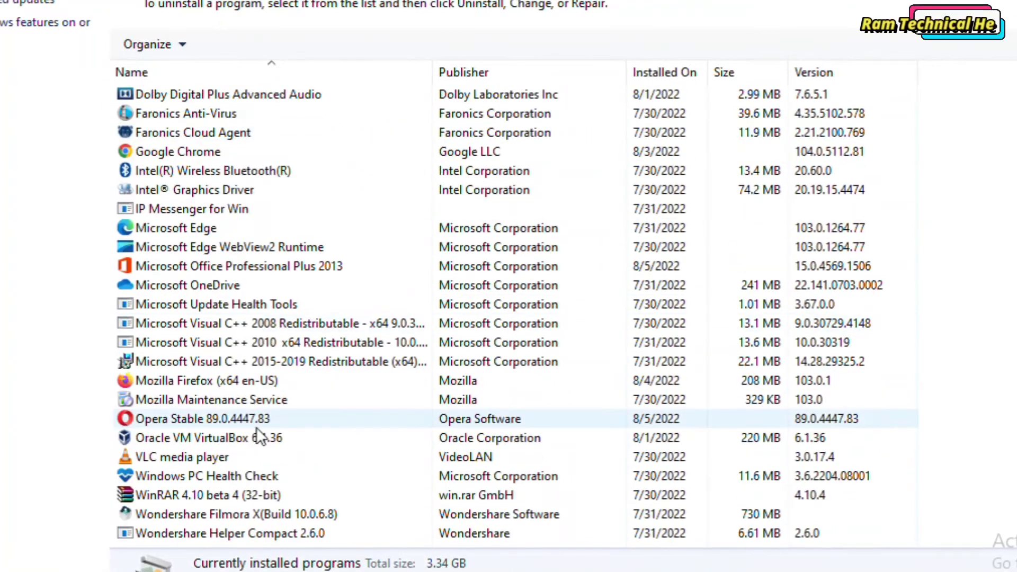
scroll(232, 359, up, 3)
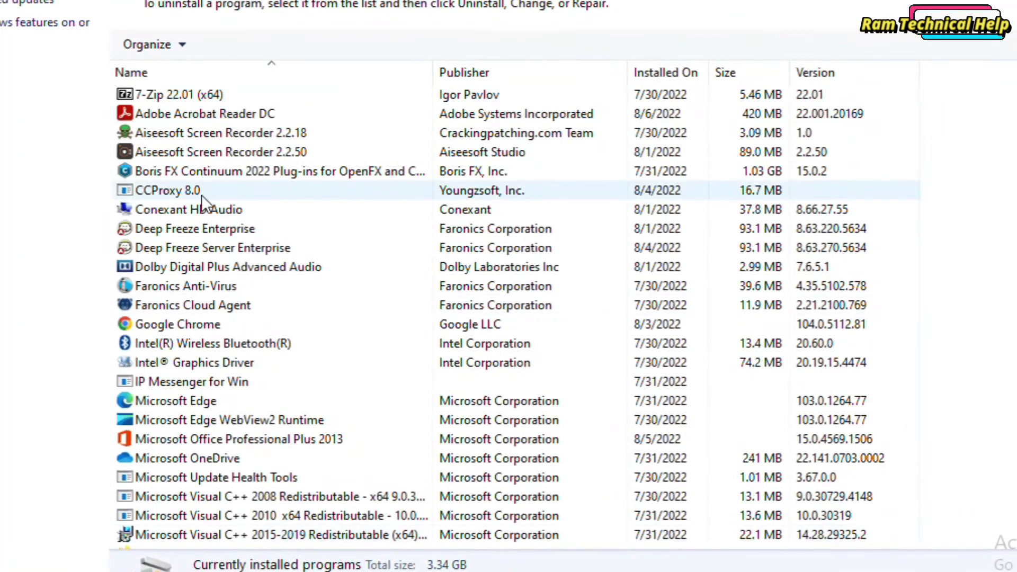
click(135, 92)
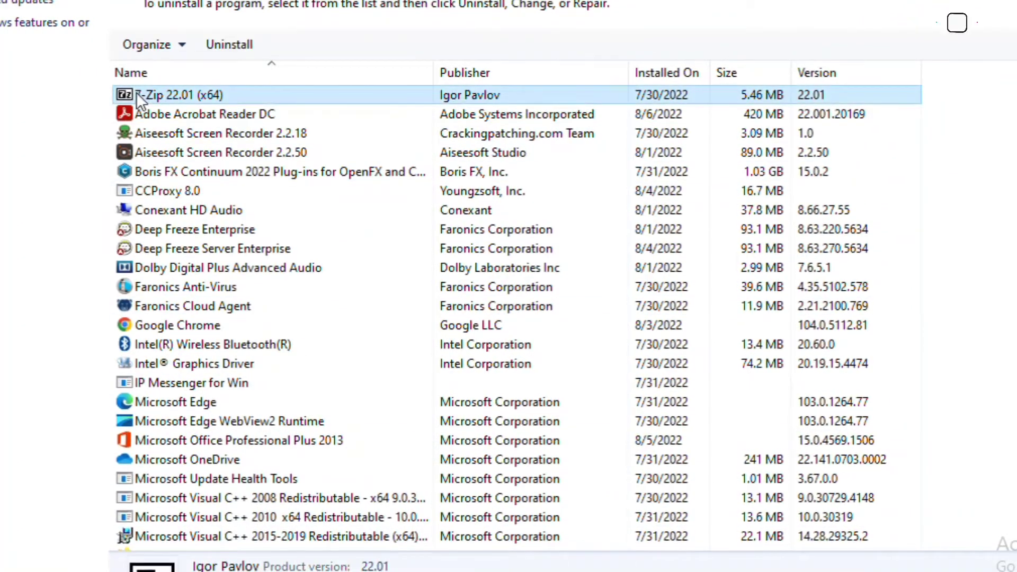
click(218, 42)
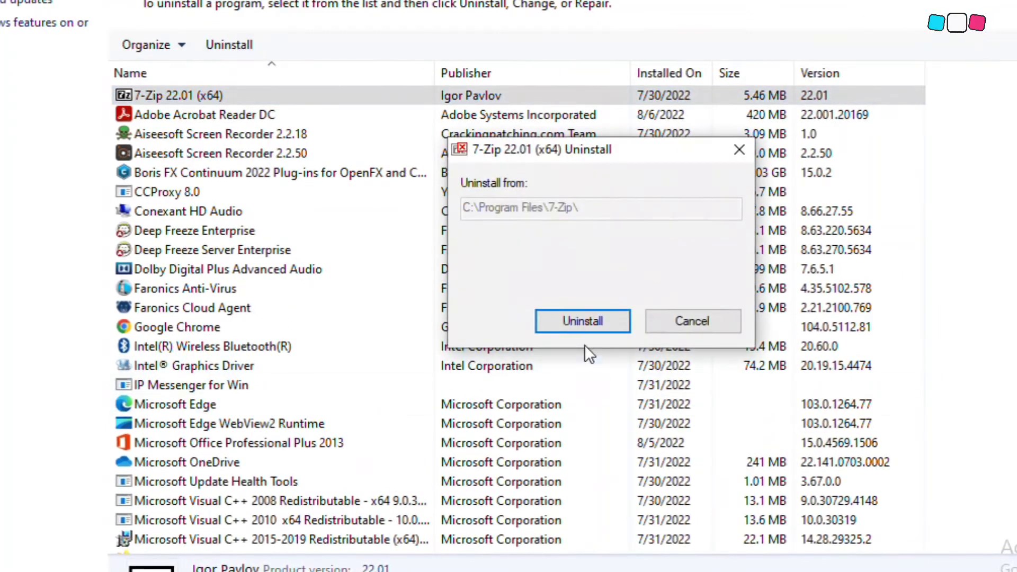
click(578, 321)
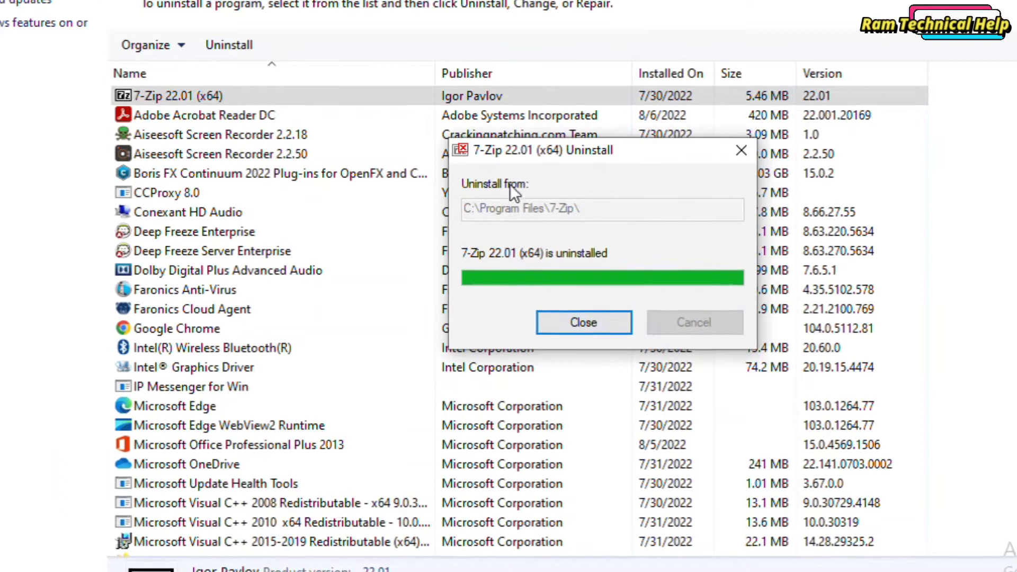
click(587, 323)
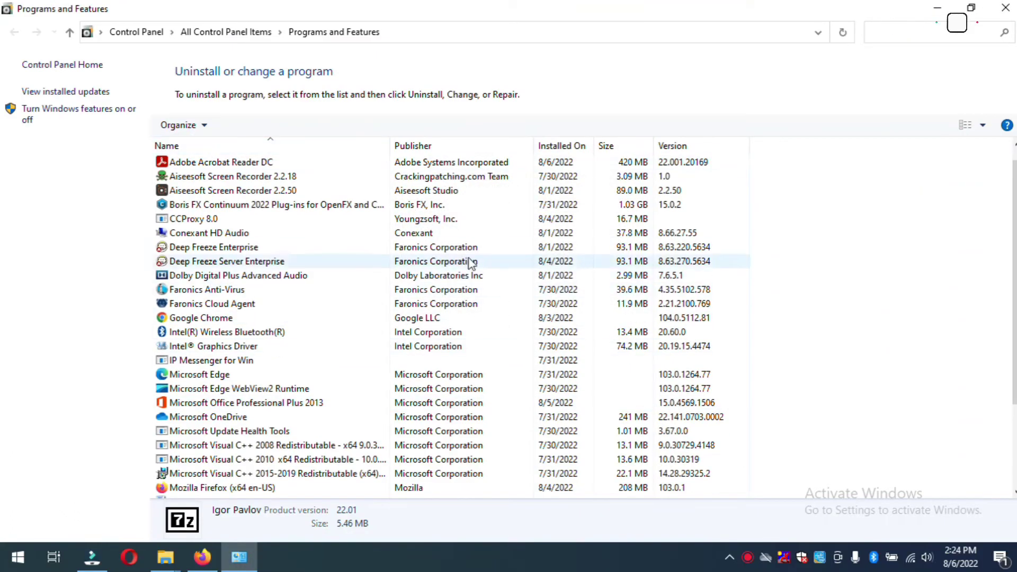
click(1009, 8)
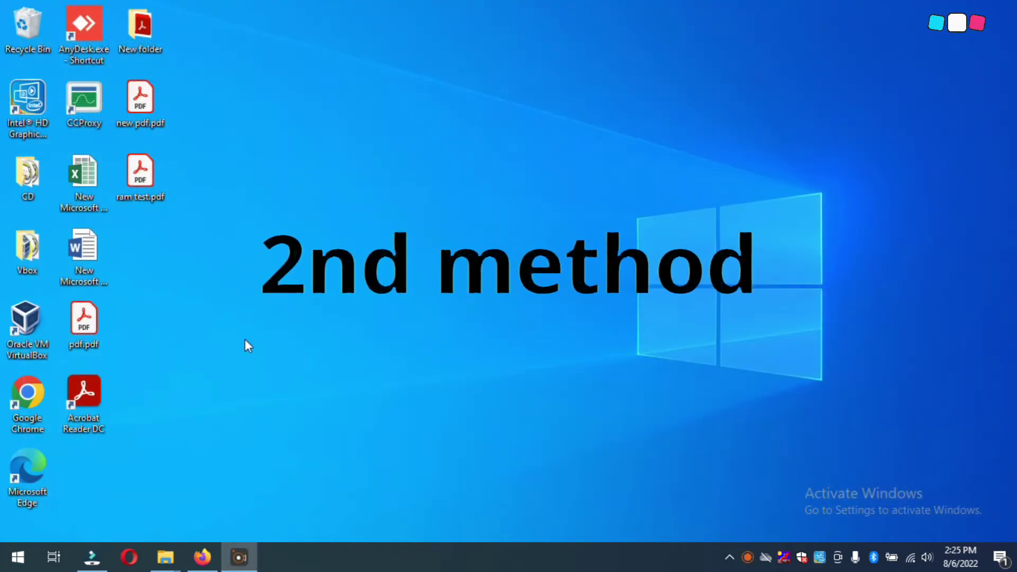
Launch the Control Panel with the Run command "control" and open Programs and Features
right_click(18, 556)
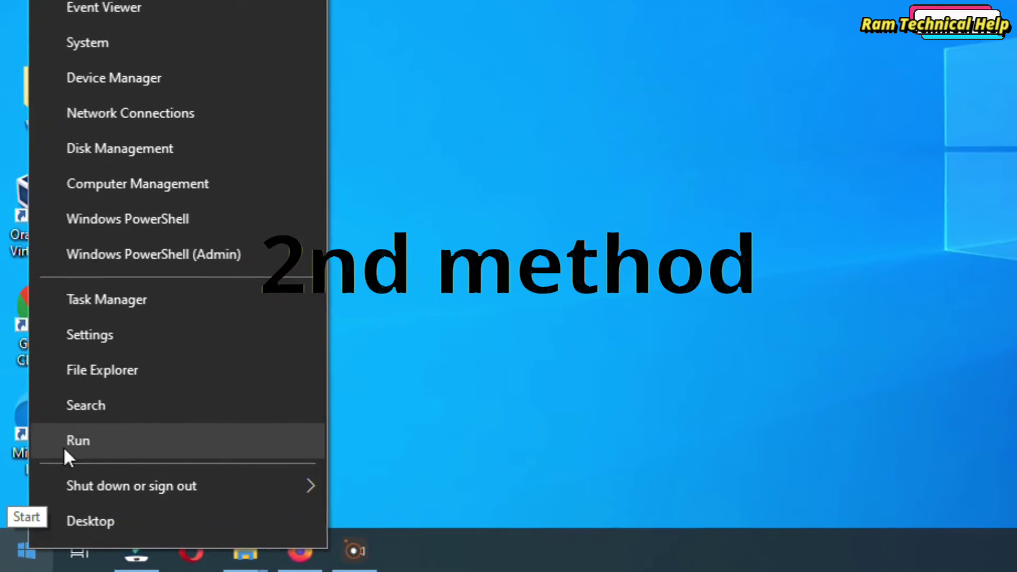
click(108, 441)
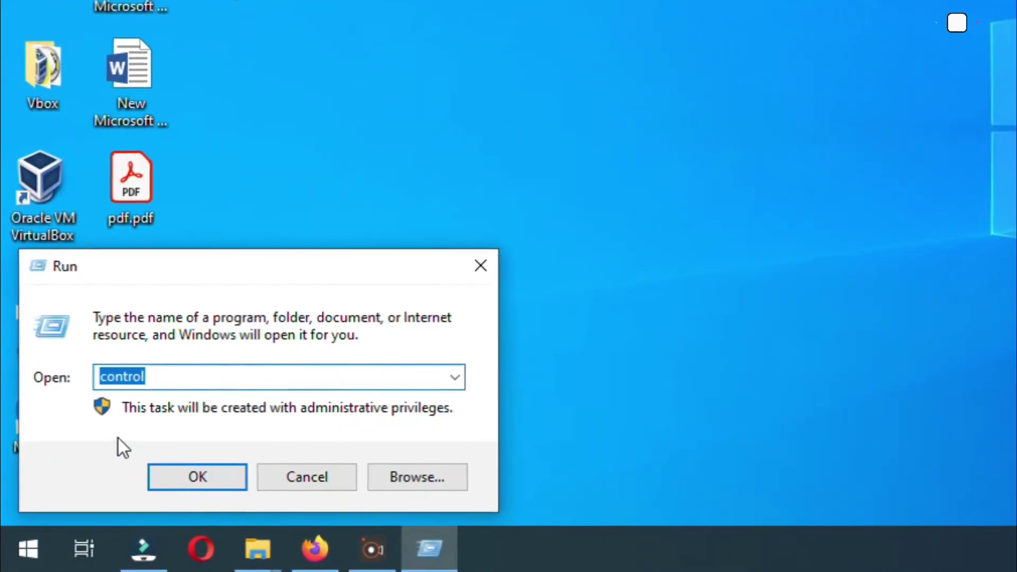
click(179, 360)
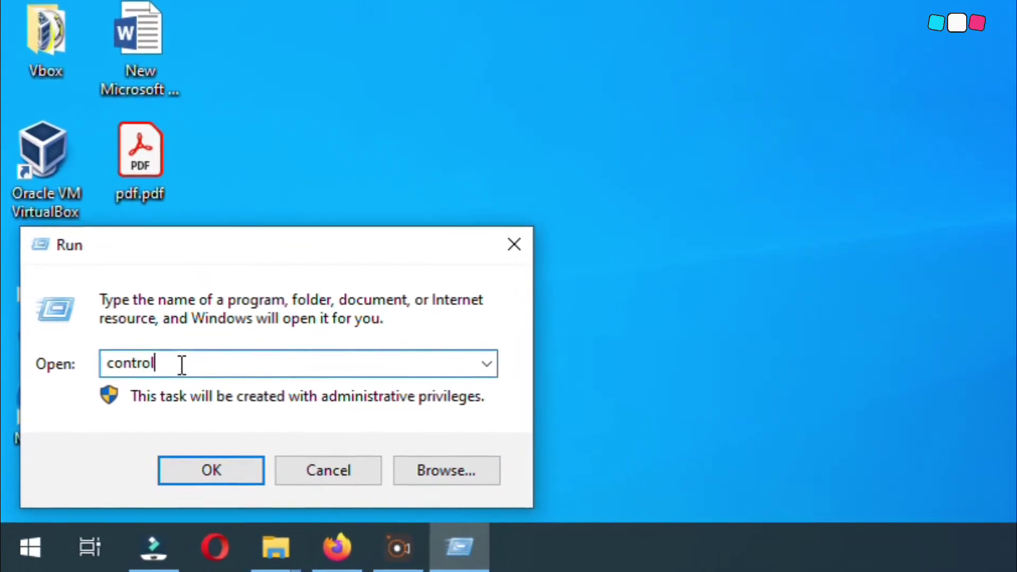
drag(178, 354, 109, 354)
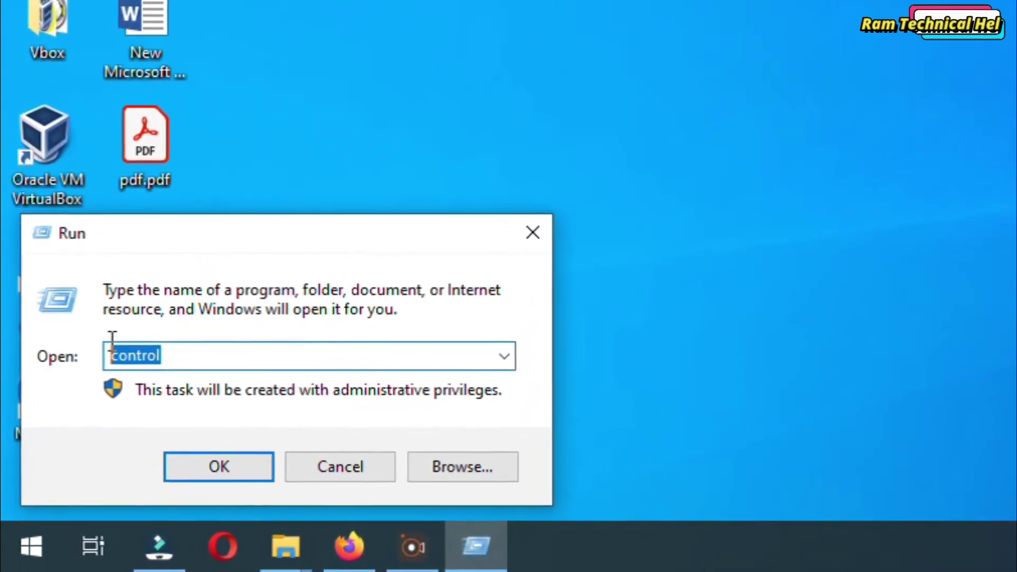
click(210, 466)
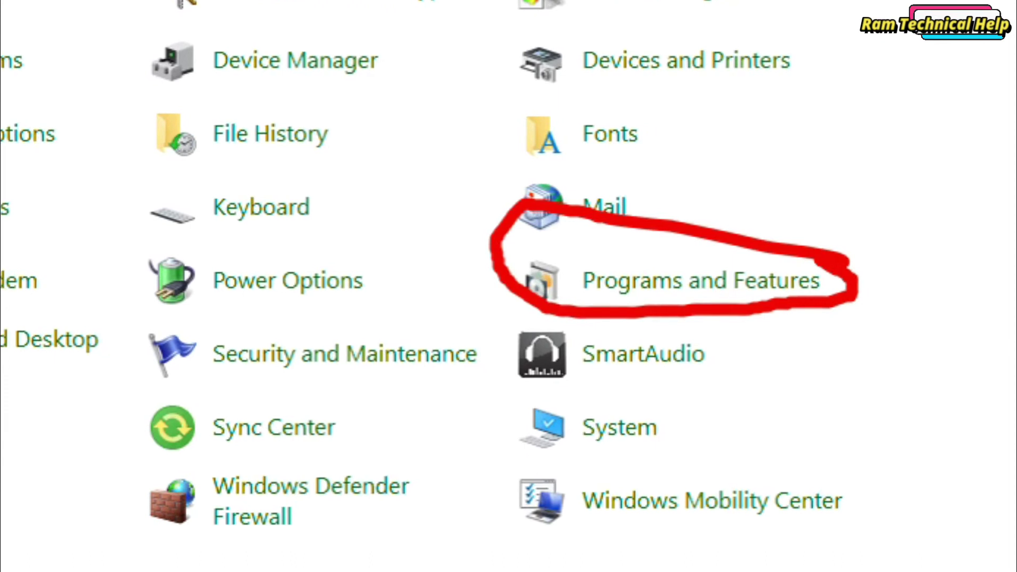
click(700, 280)
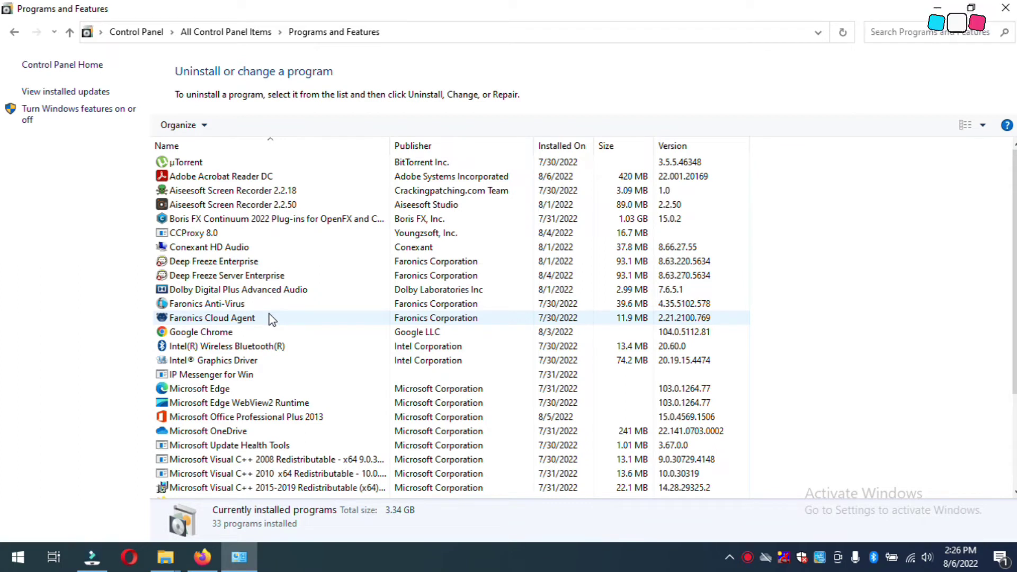
Begin uninstalling WinRAR 4.10 beta 4 (32-bit), but decline the confirmation and dismiss the compatibility assistant
scroll(272, 319, down, 3)
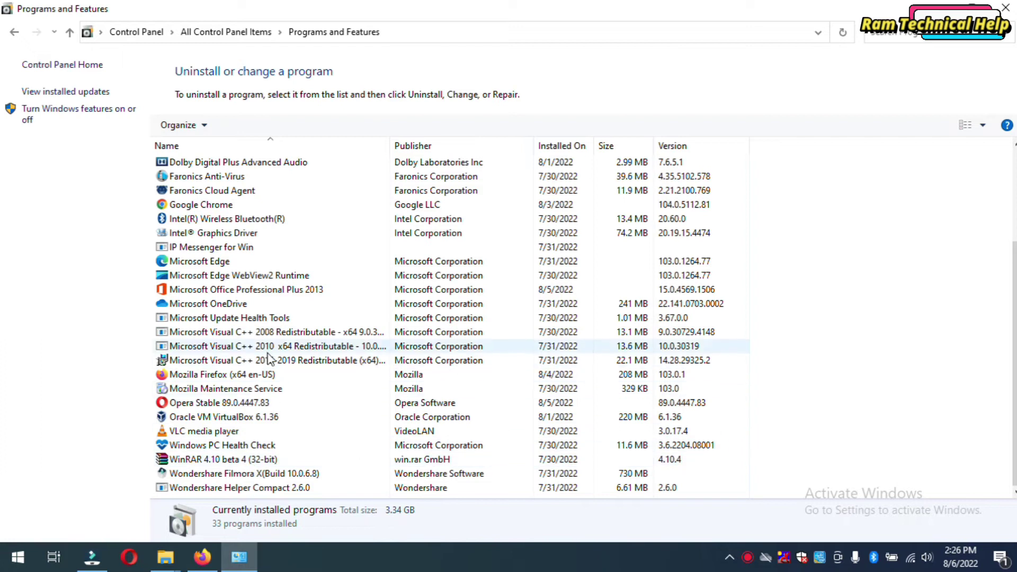
scroll(293, 473, up, 2)
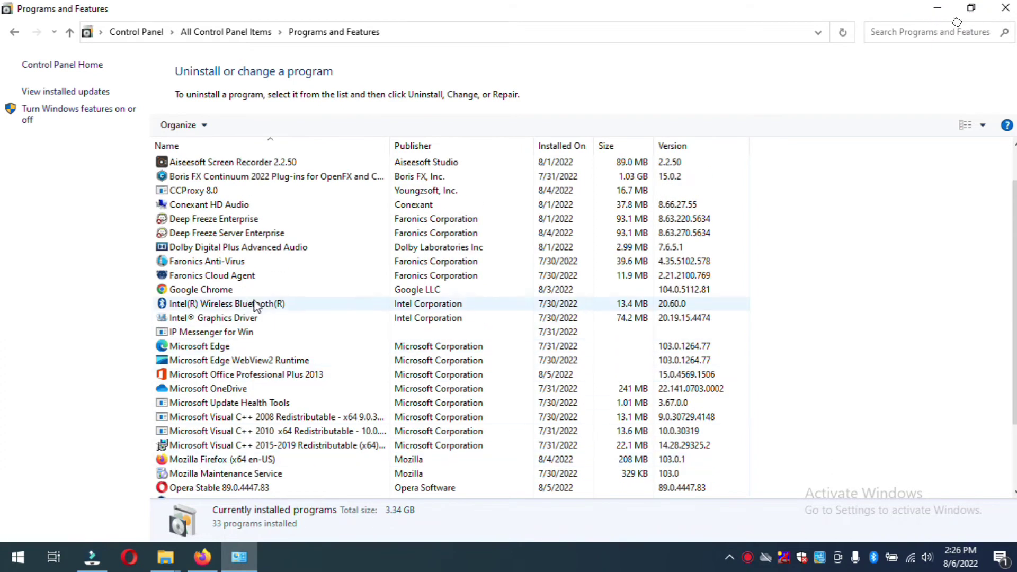
click(204, 191)
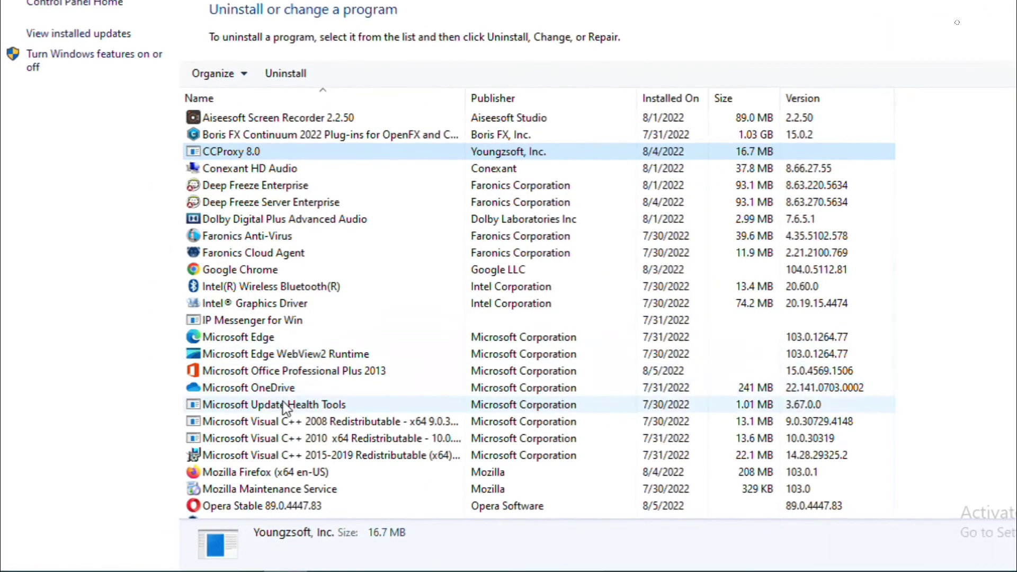
scroll(248, 446, down, 2)
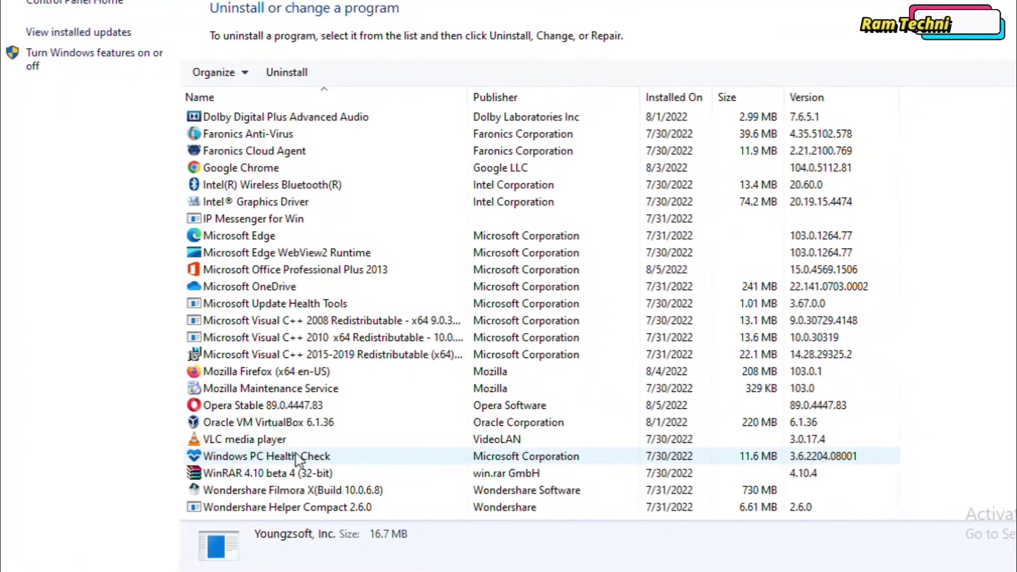
click(271, 473)
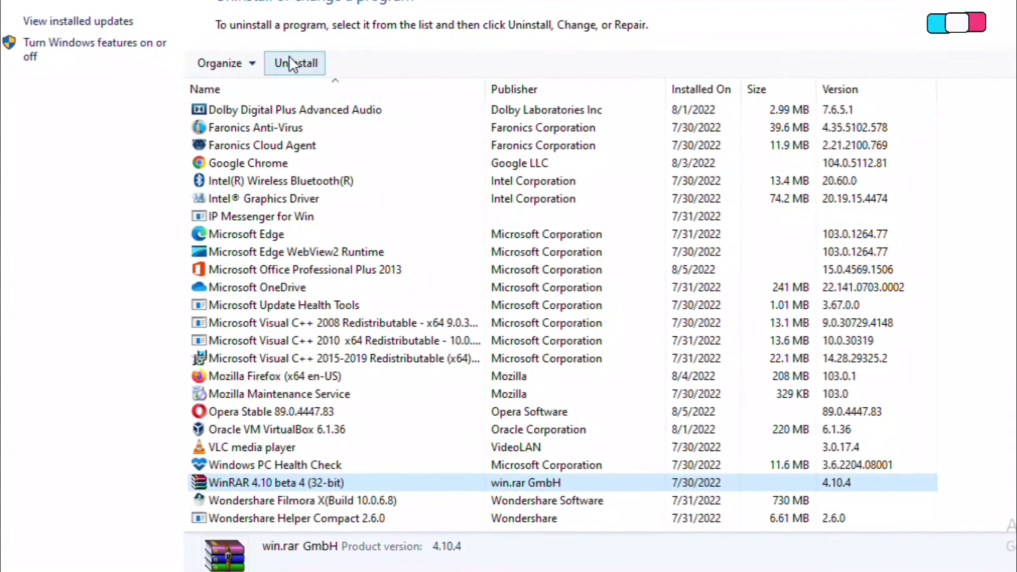
click(293, 62)
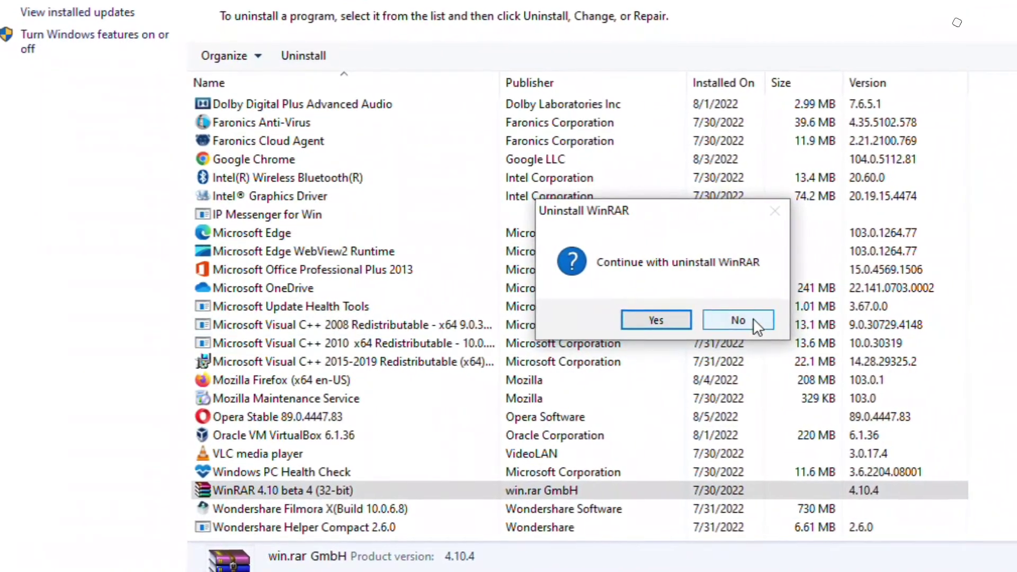
click(753, 321)
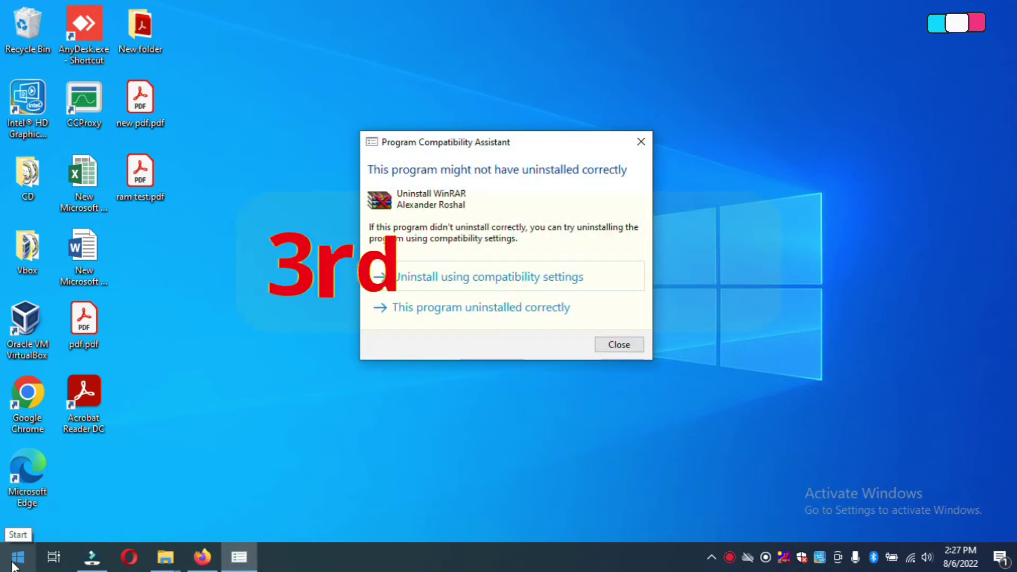
click(604, 344)
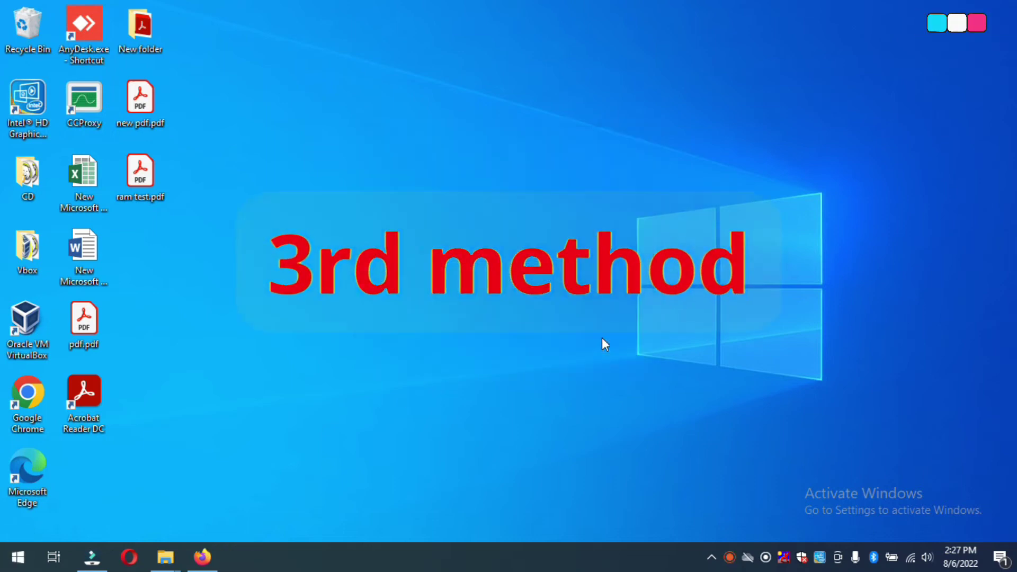
Open Windows Settings and go to the Apps & features page
right_click(20, 562)
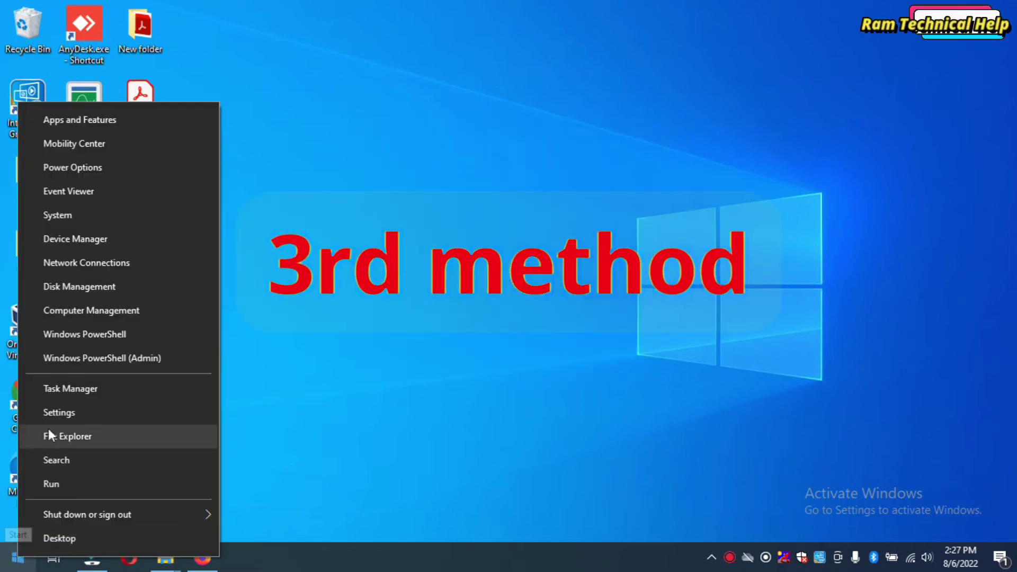
click(59, 413)
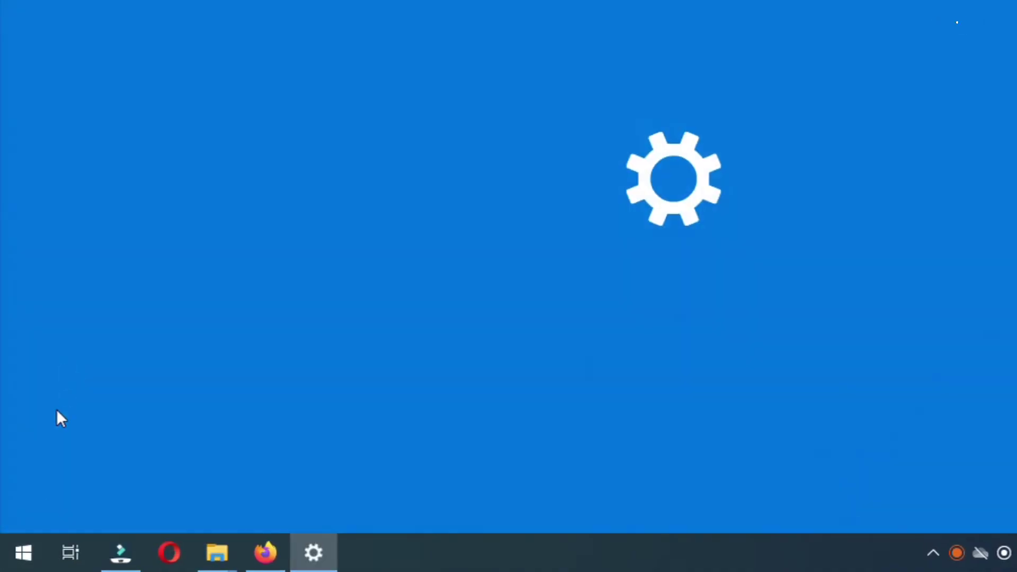
right_click(24, 556)
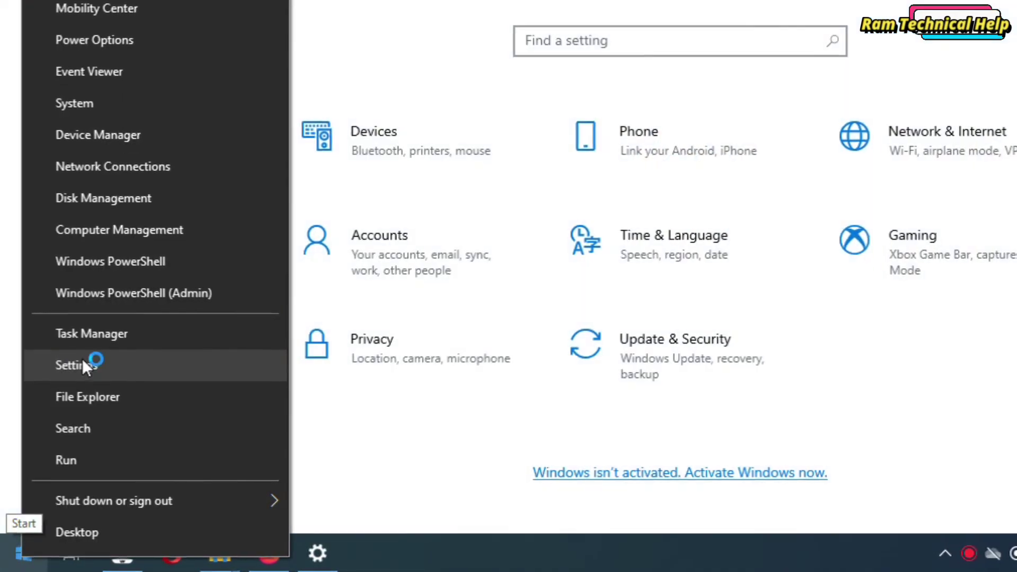
click(880, 365)
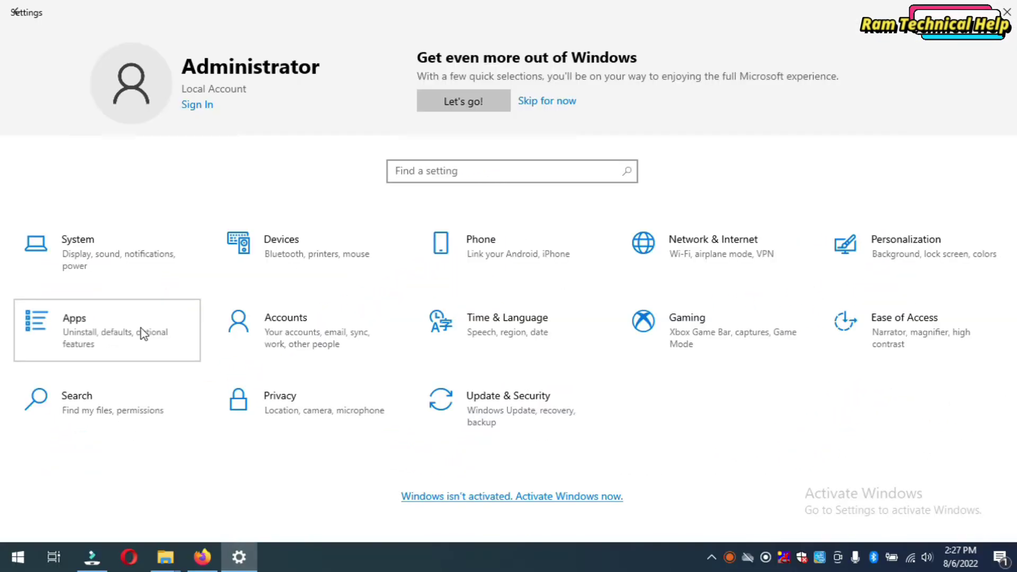
click(334, 325)
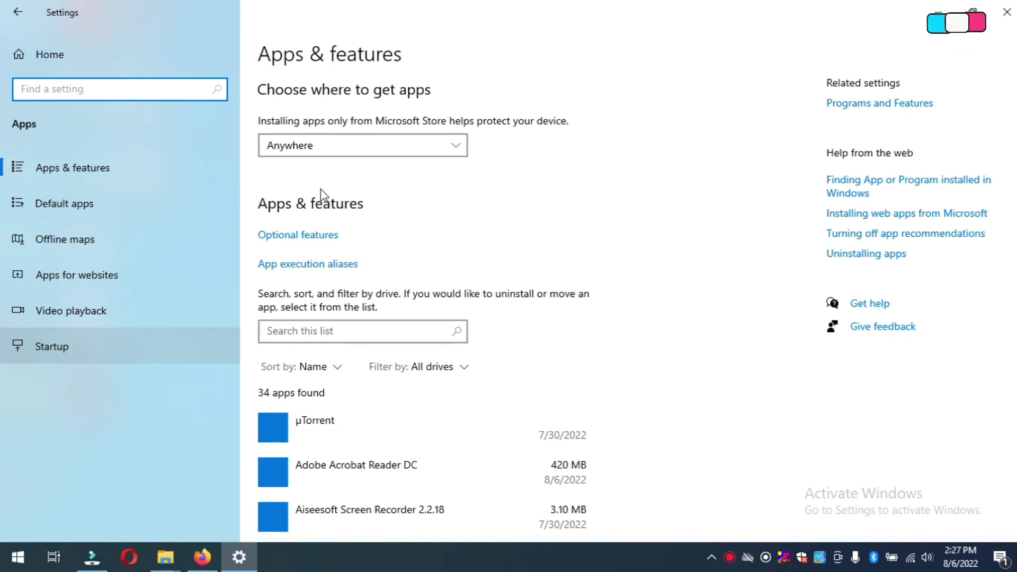
Uninstall WinRAR 4.10 beta 4 (32-bit) from the Apps & features list, confirming the removal and acknowledging the reboot notice
click(71, 173)
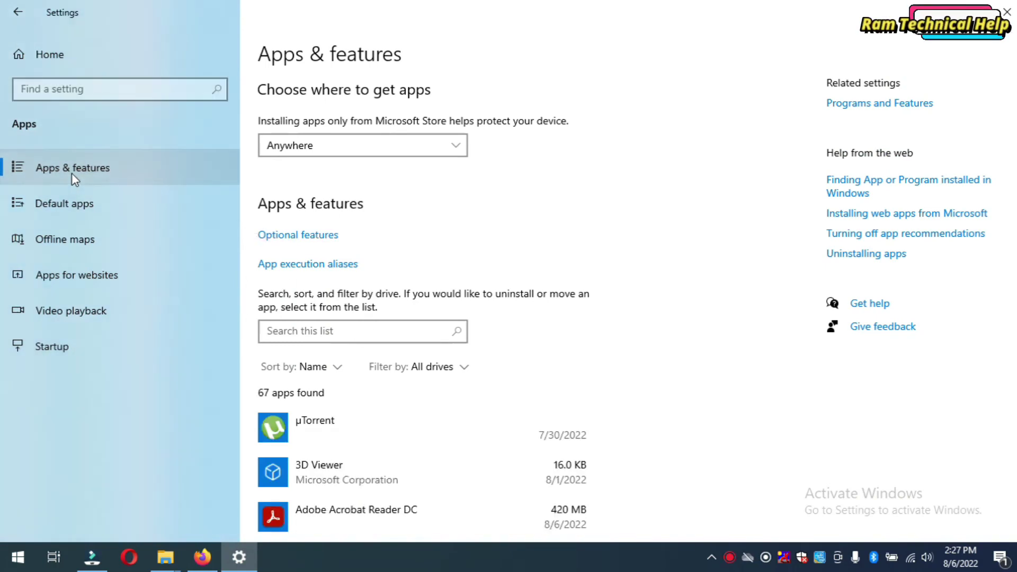
scroll(612, 277, down, 3)
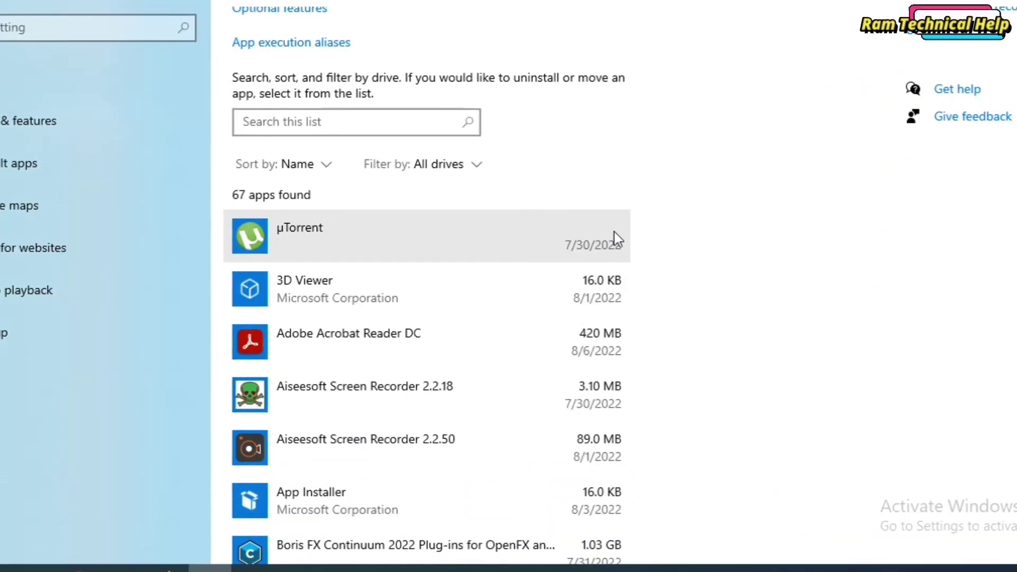
scroll(614, 233, down, 10)
scroll(471, 142, down, 20)
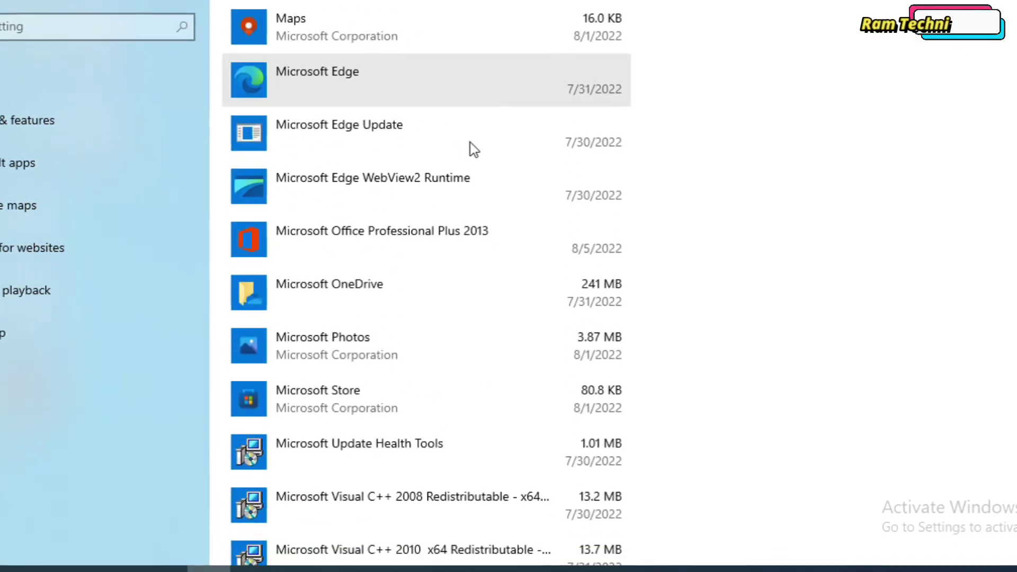
scroll(470, 142, down, 18)
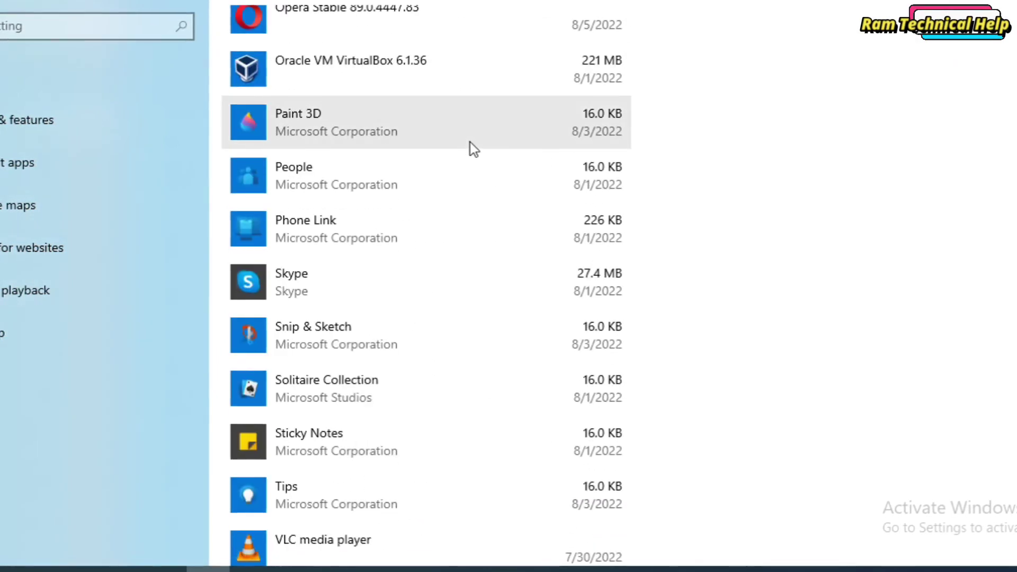
scroll(470, 142, down, 13)
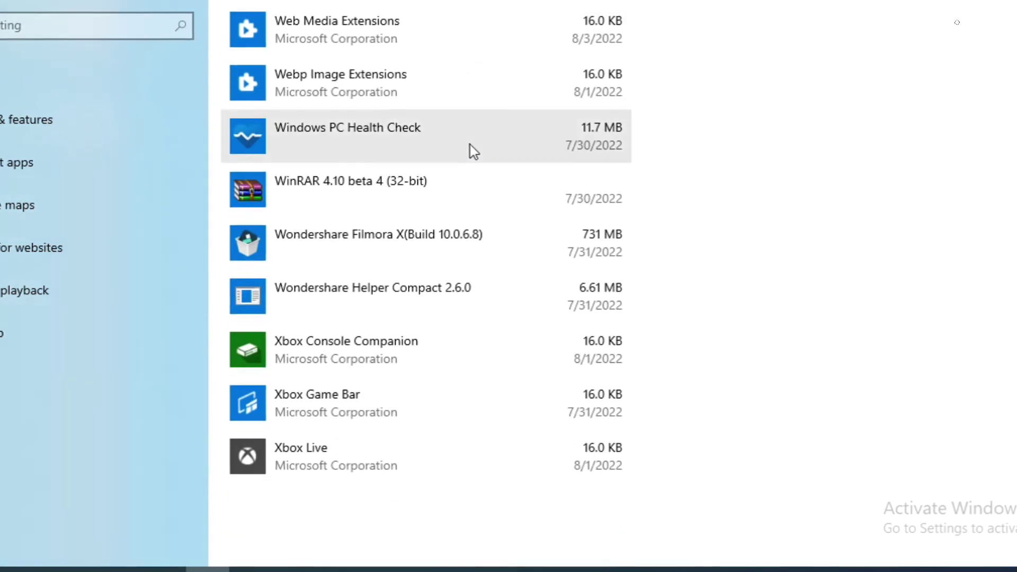
scroll(469, 144, down, 1)
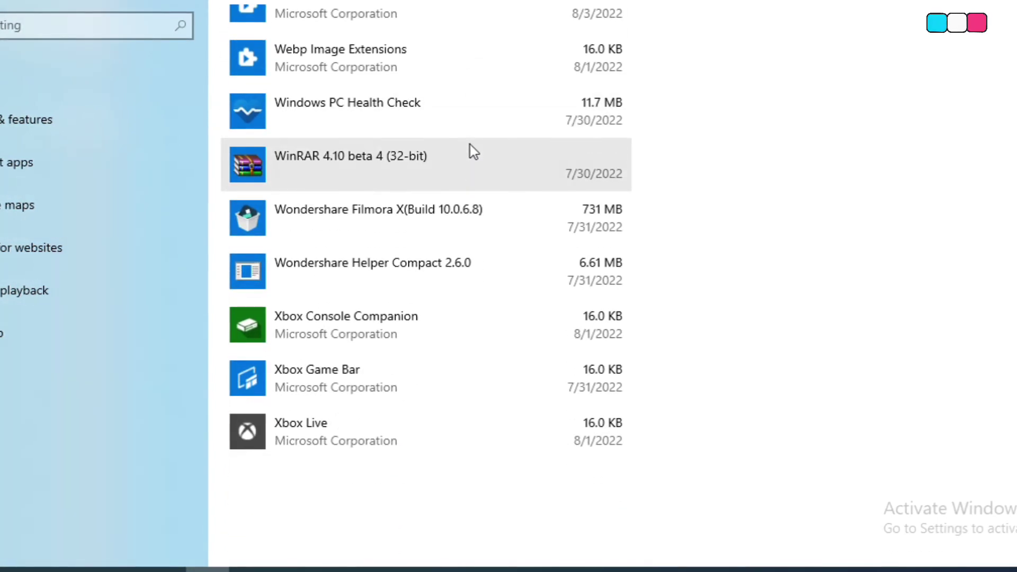
click(324, 181)
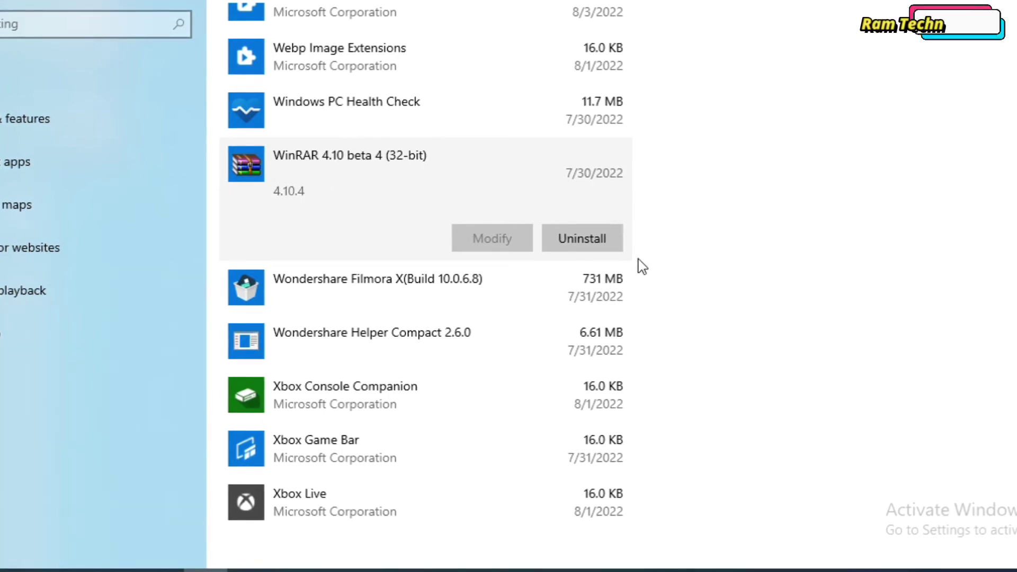
click(595, 247)
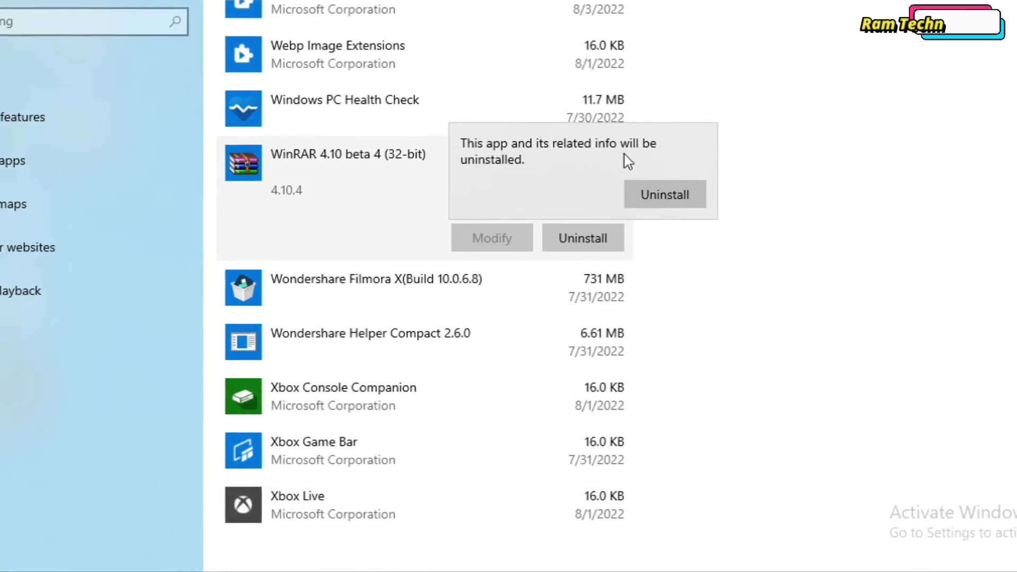
click(674, 192)
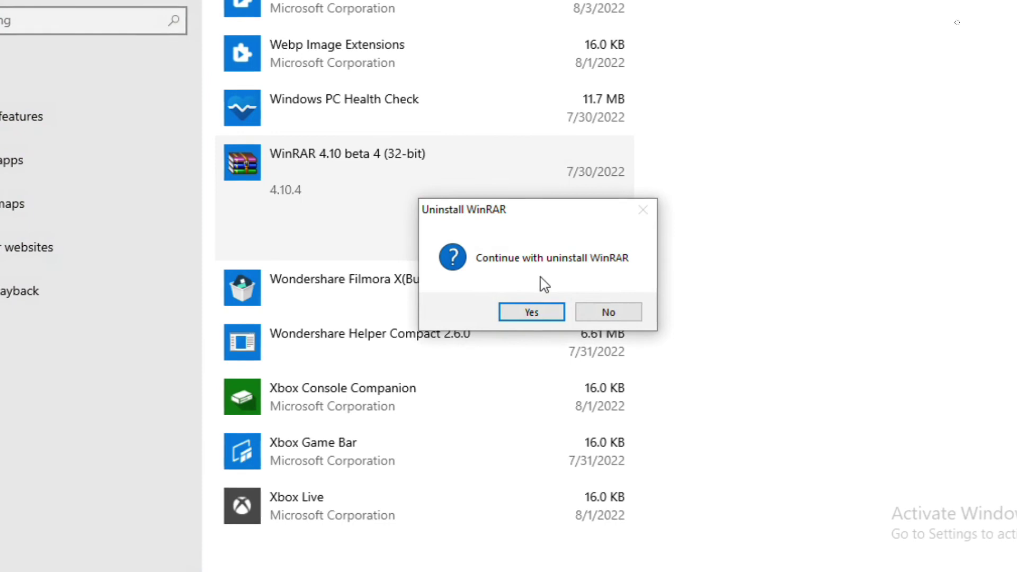
click(533, 313)
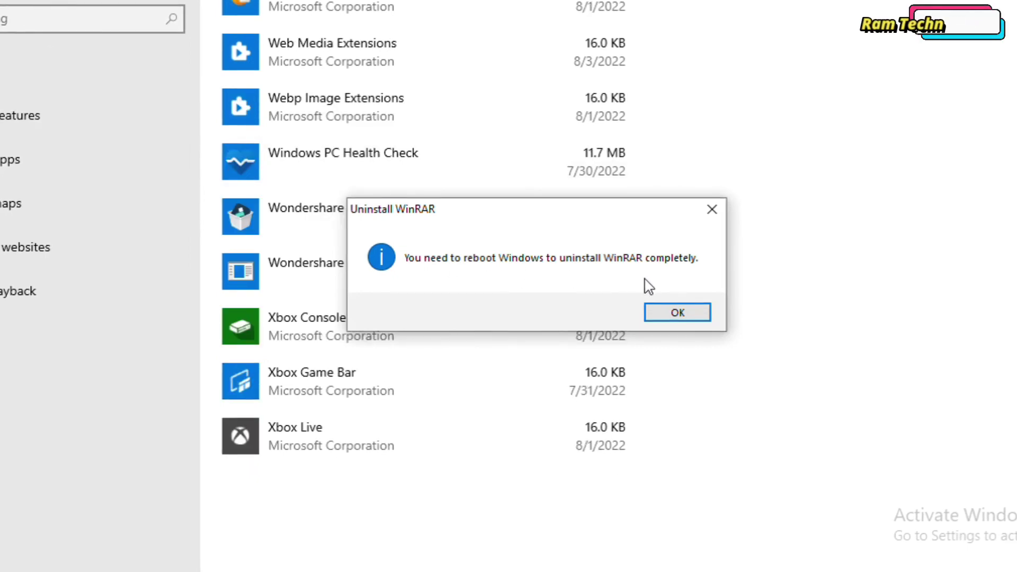
click(703, 313)
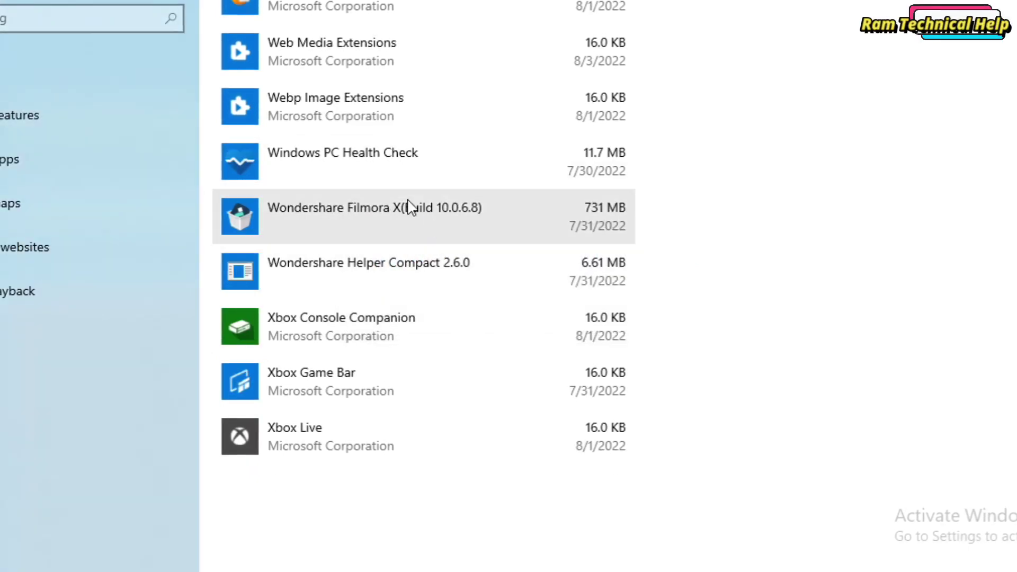
Check the remaining entries in the installed apps list and close Settings
scroll(482, 293, up, 7)
scroll(431, 440, down, 7)
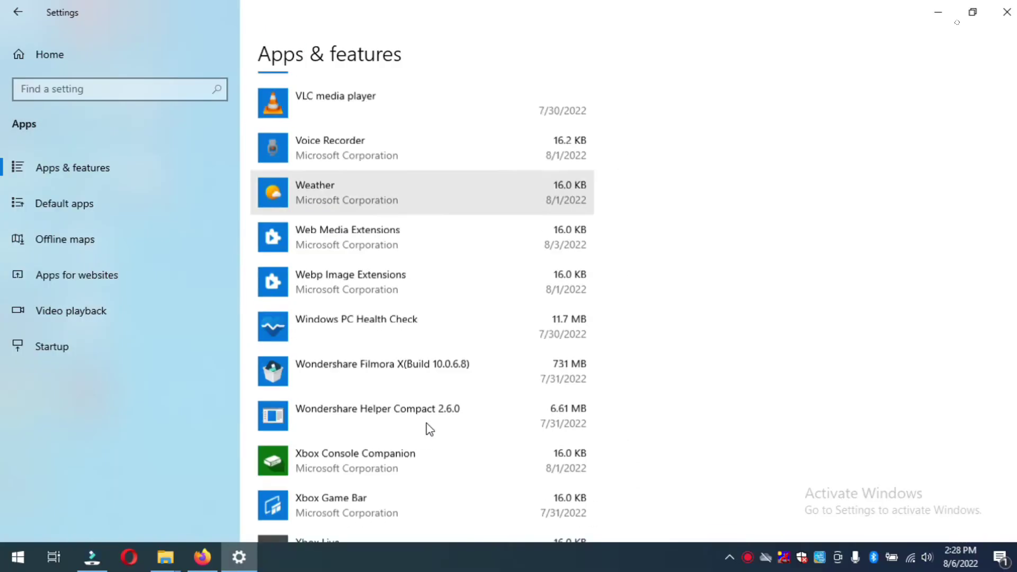
scroll(447, 334, up, 20)
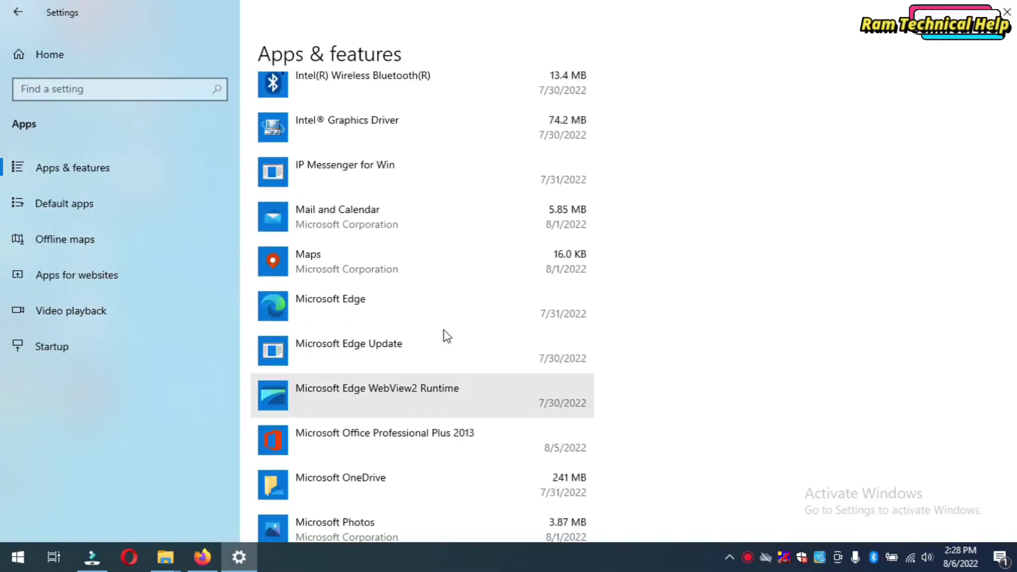
click(1006, 11)
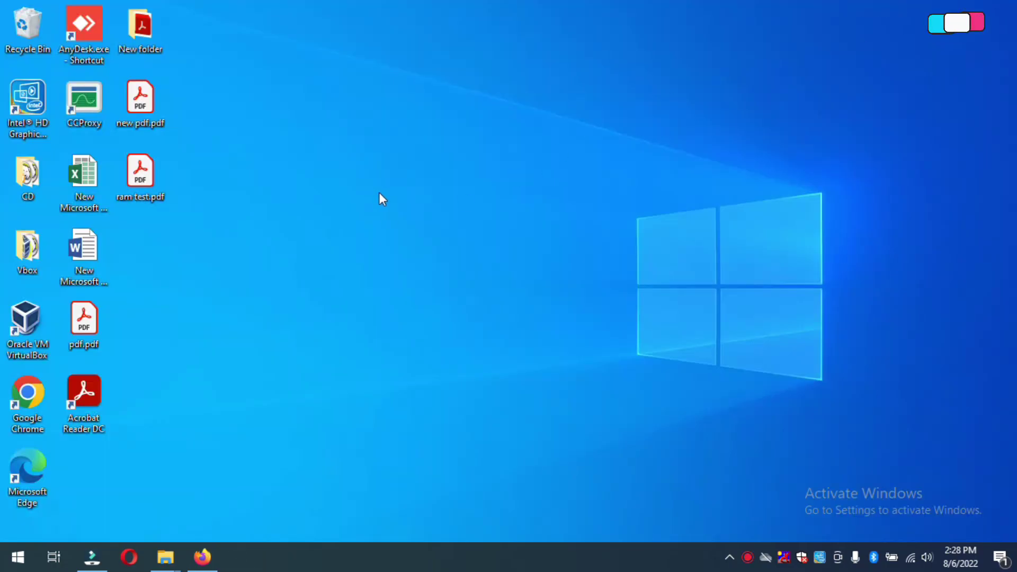